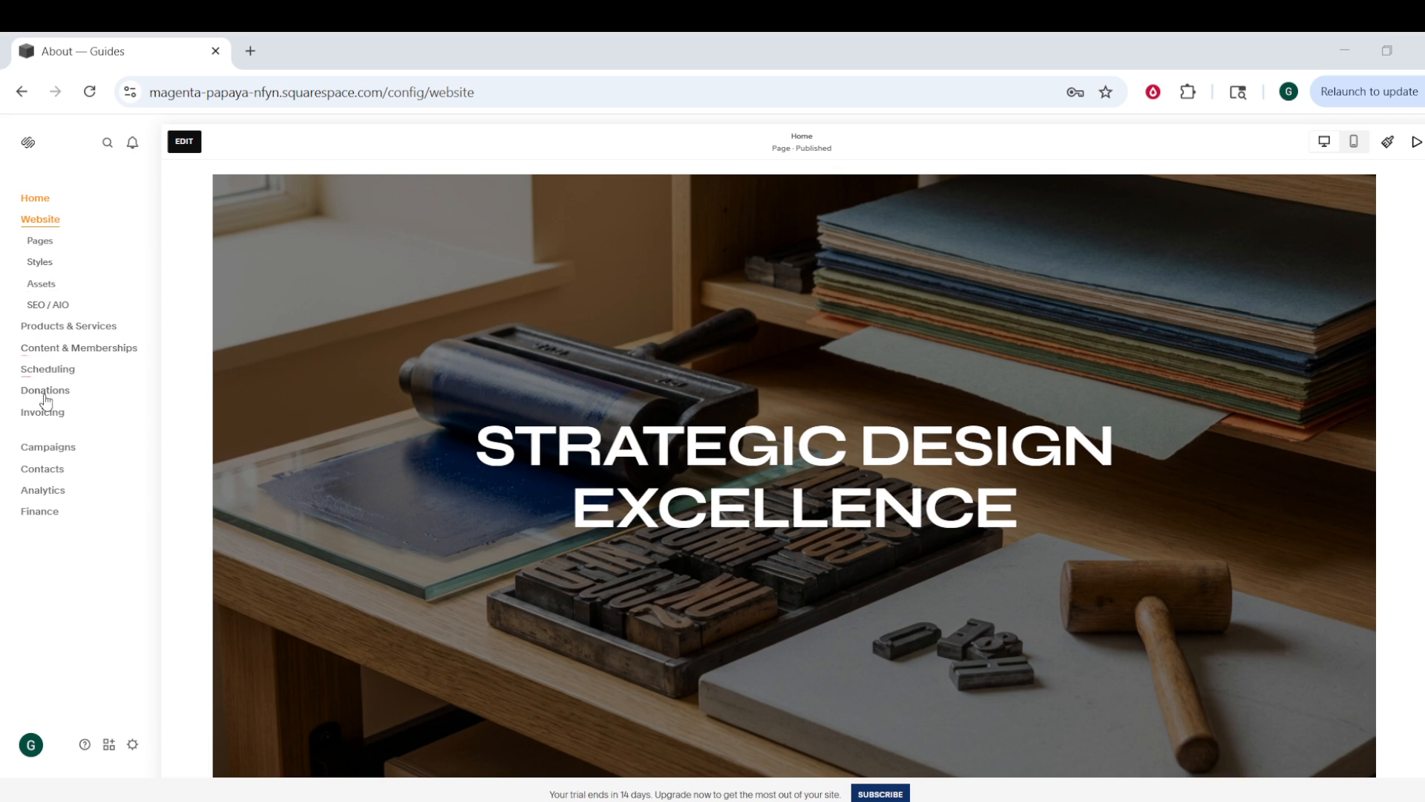
# Step: Show the Pages panel listing the seven main navigation pages, including Course
pyautogui.click(39, 241)
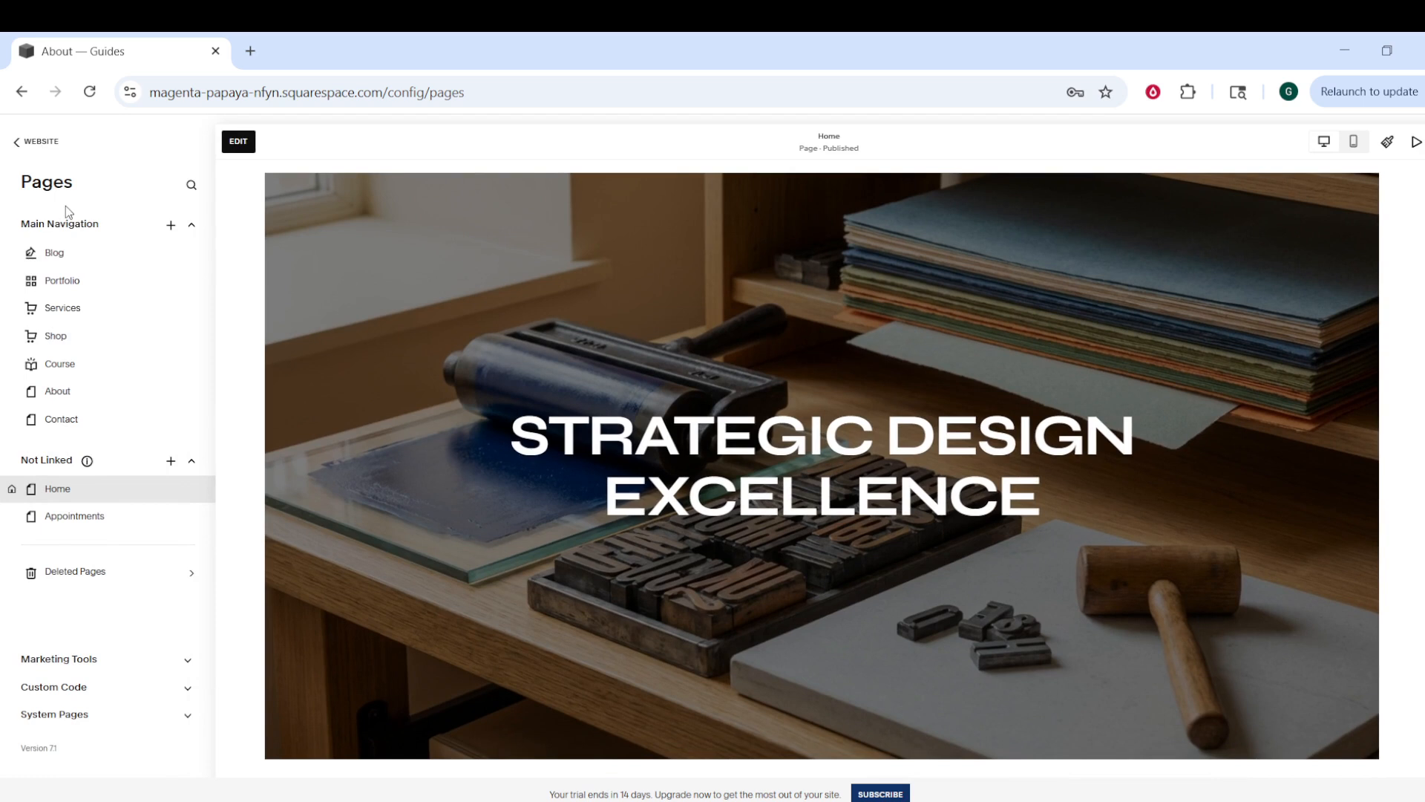
pyautogui.click(14, 145)
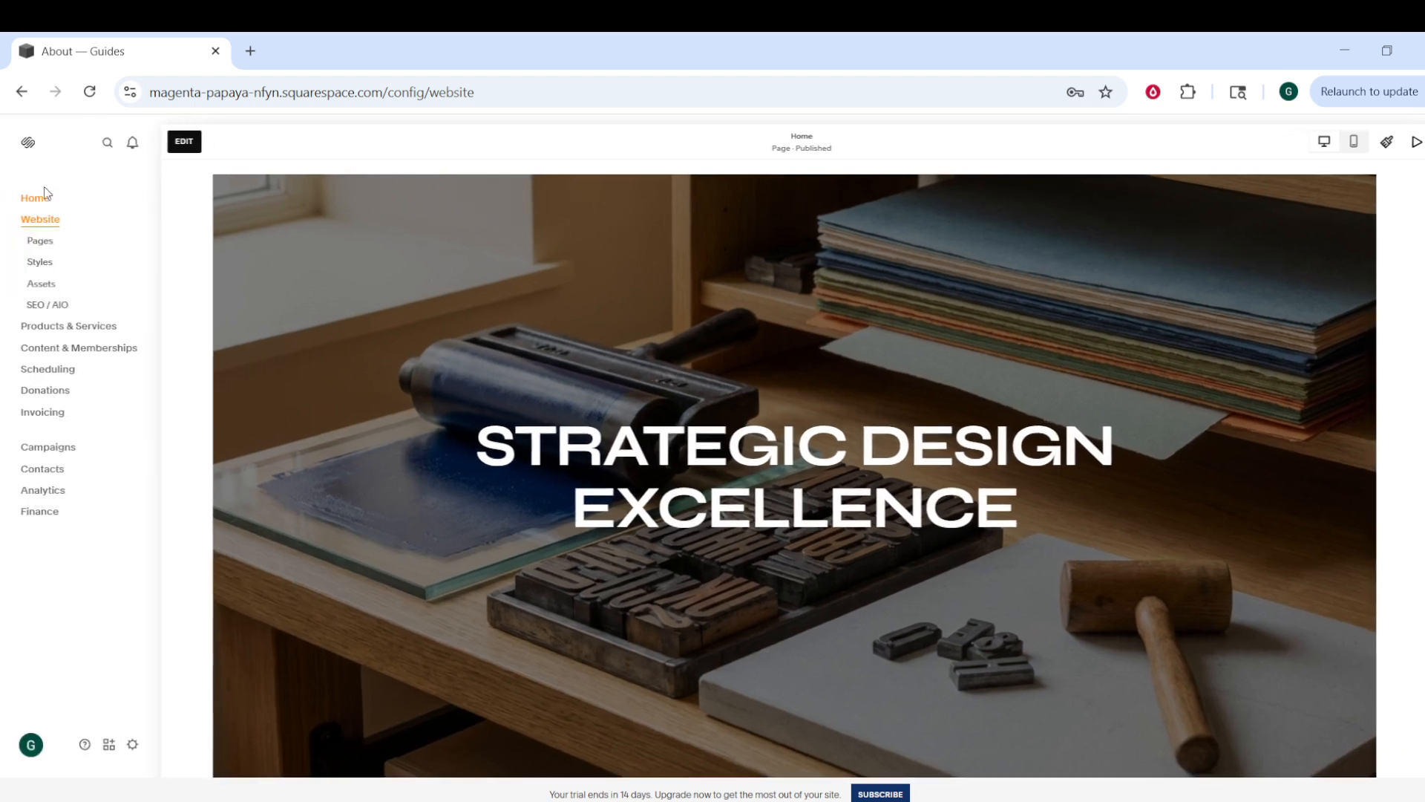
pyautogui.click(38, 243)
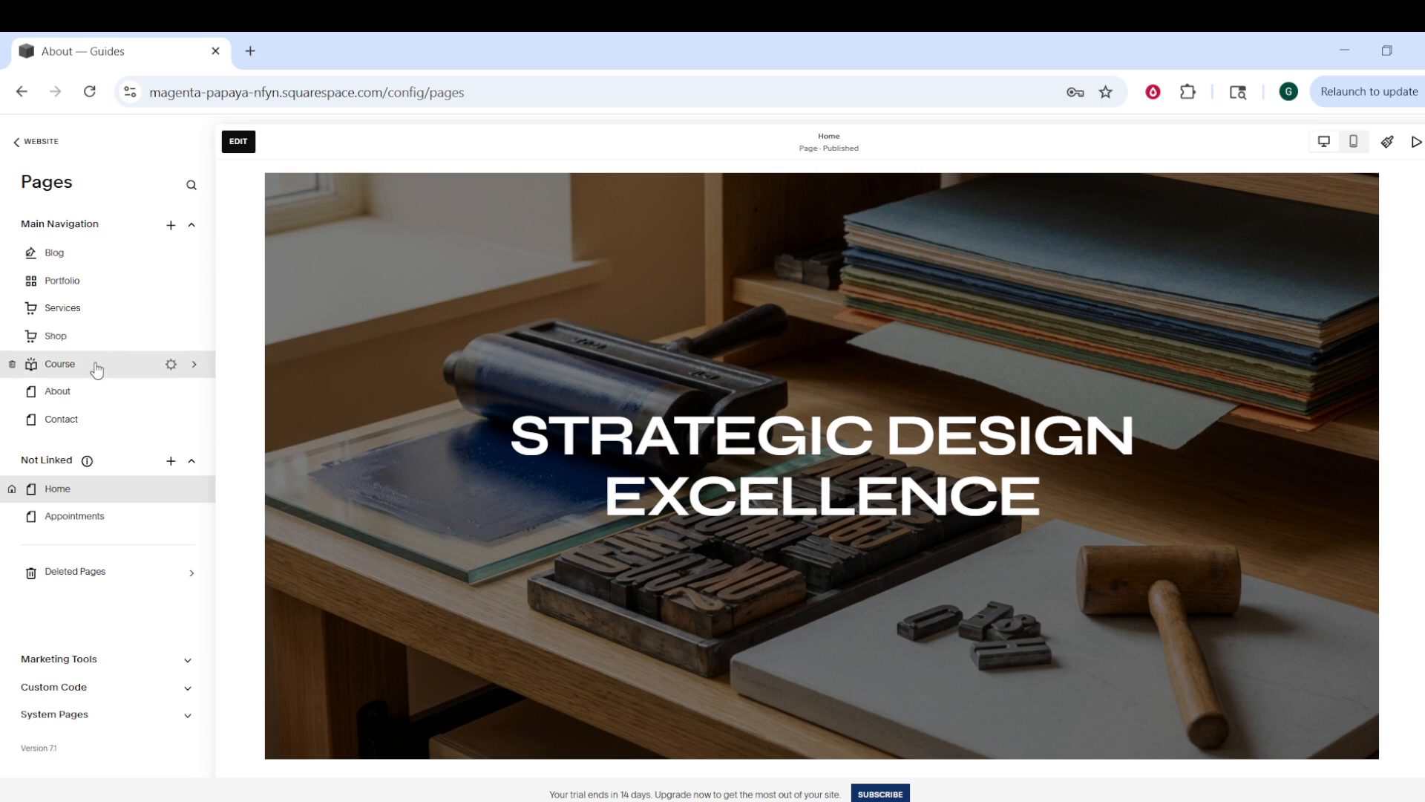
# Step: Open the Course page and review its overview, Chapter 1 and 2 lessons, and instructor section
pyautogui.click(96, 369)
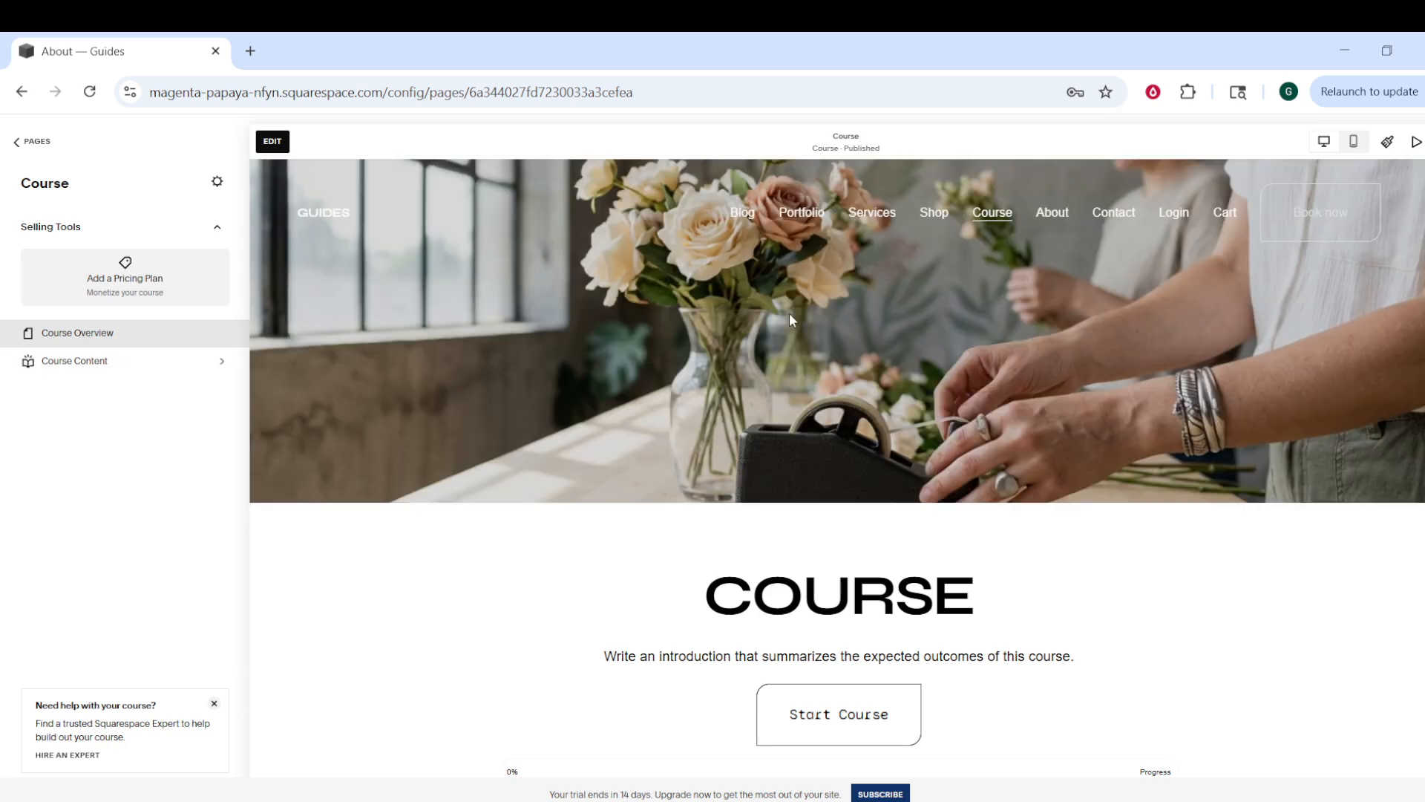
pyautogui.scroll(-4, 998, 397)
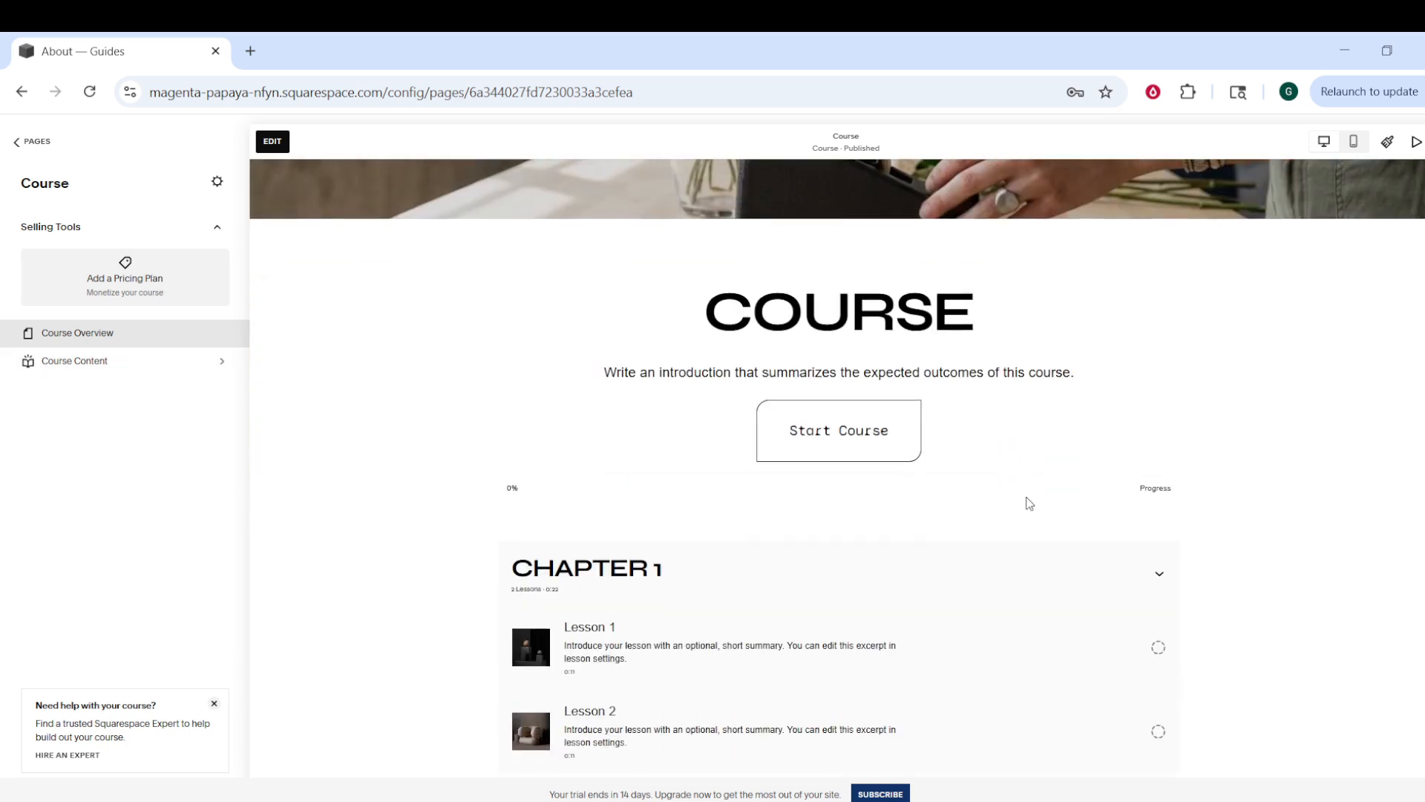
pyautogui.scroll(-3, 1029, 503)
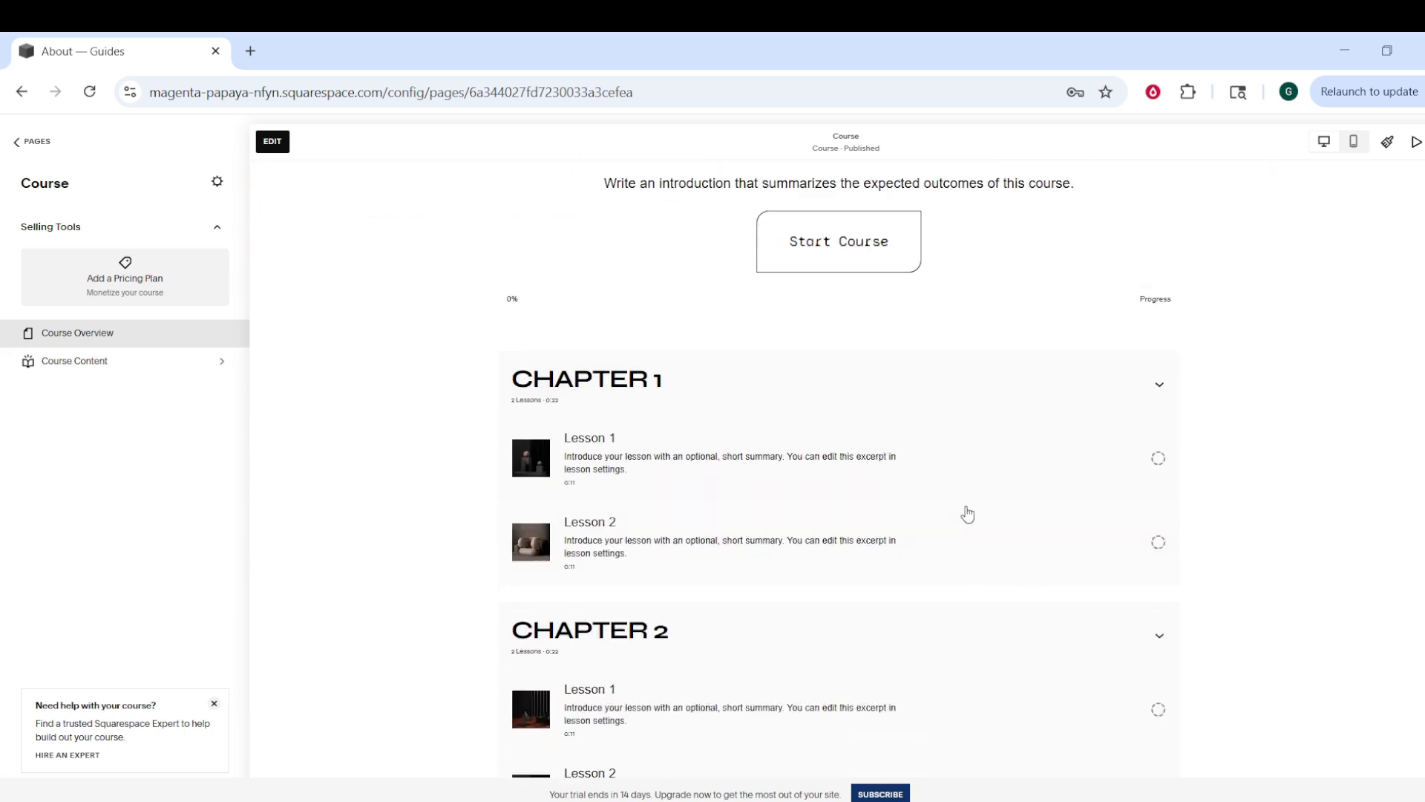
pyautogui.scroll(-3, 965, 514)
pyautogui.scroll(-8, 1030, 546)
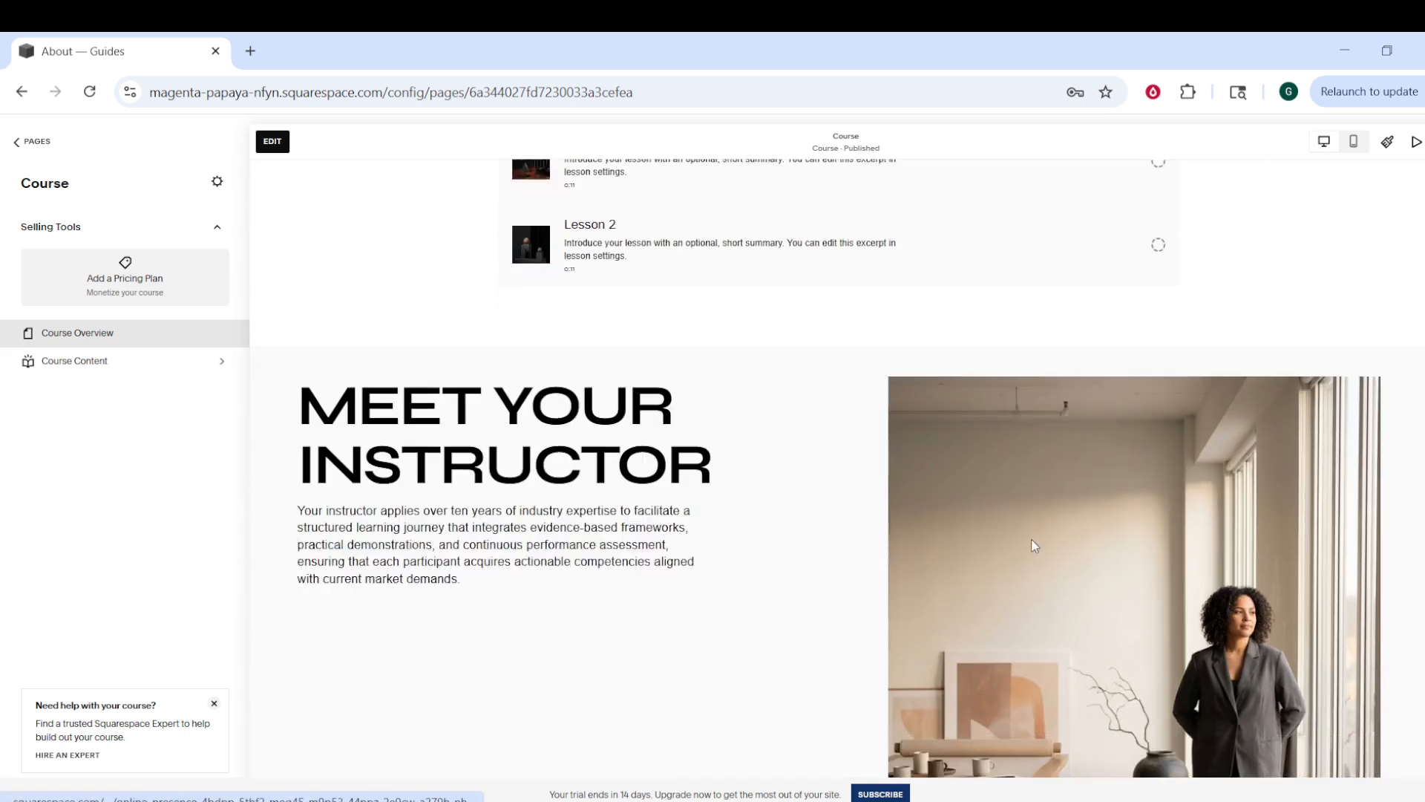
pyautogui.scroll(-3, 1032, 544)
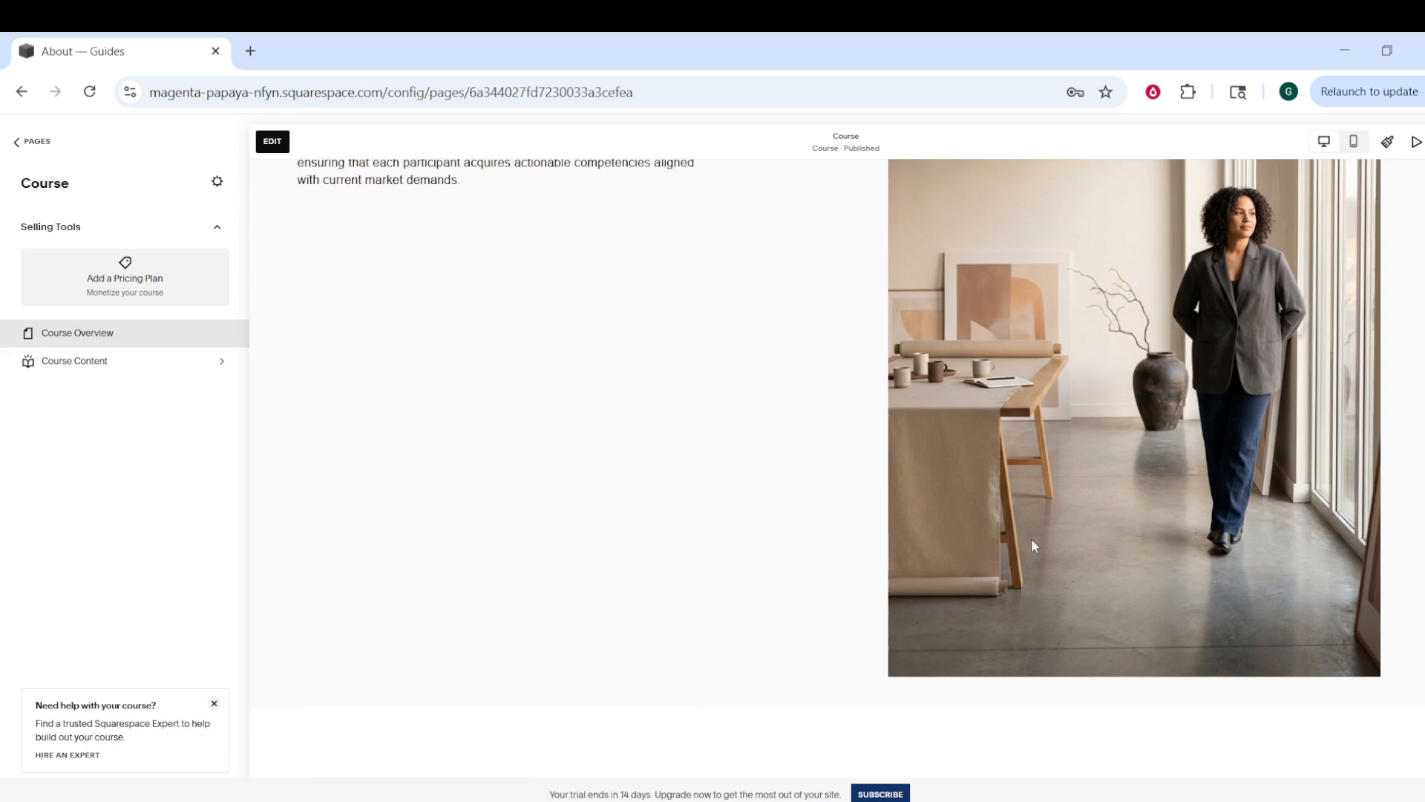
pyautogui.scroll(-3, 1032, 545)
pyautogui.scroll(1, 1032, 544)
pyautogui.scroll(18, 1032, 546)
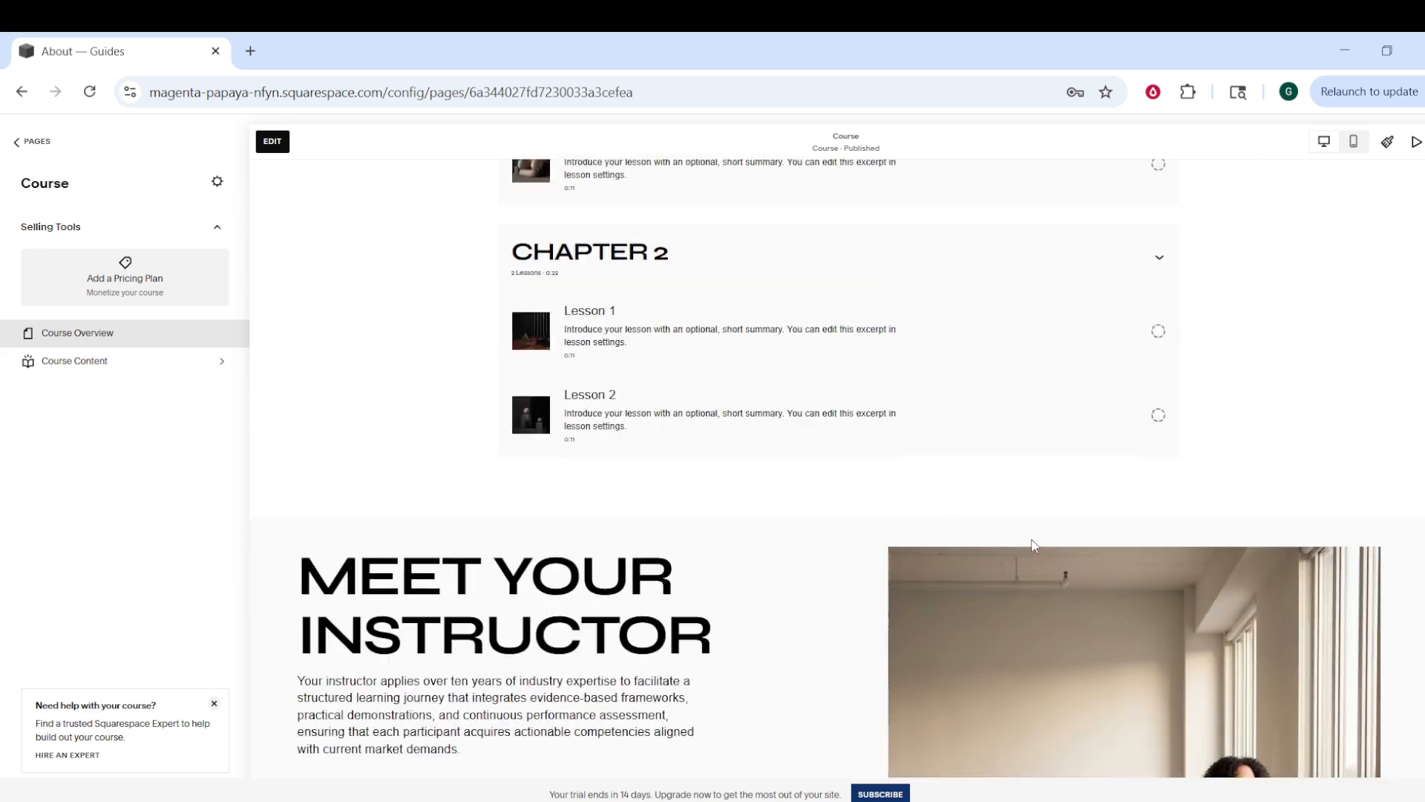
pyautogui.scroll(1, 1035, 545)
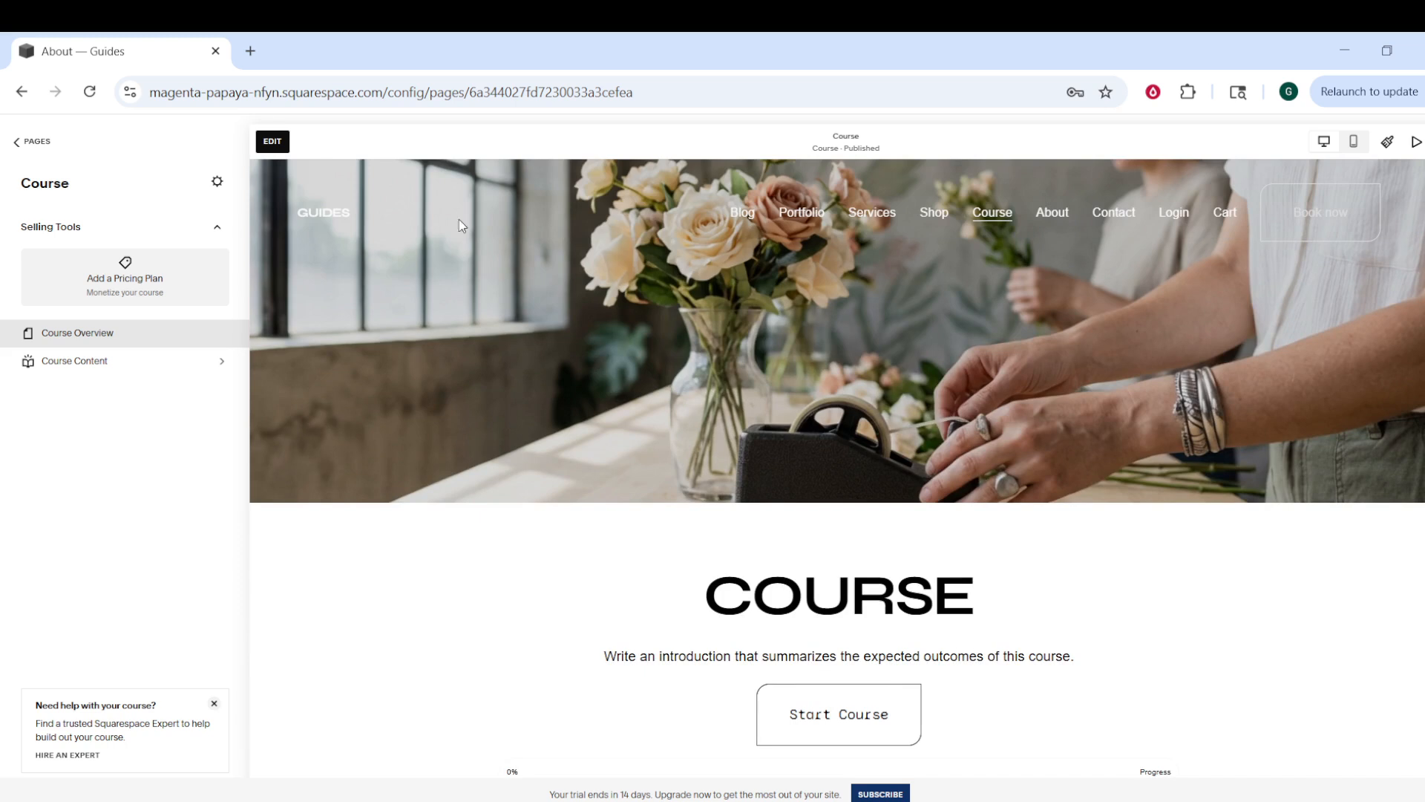
# Step: Open the Course Settings General options showing name Course, URL /course and an empty password field
pyautogui.click(218, 183)
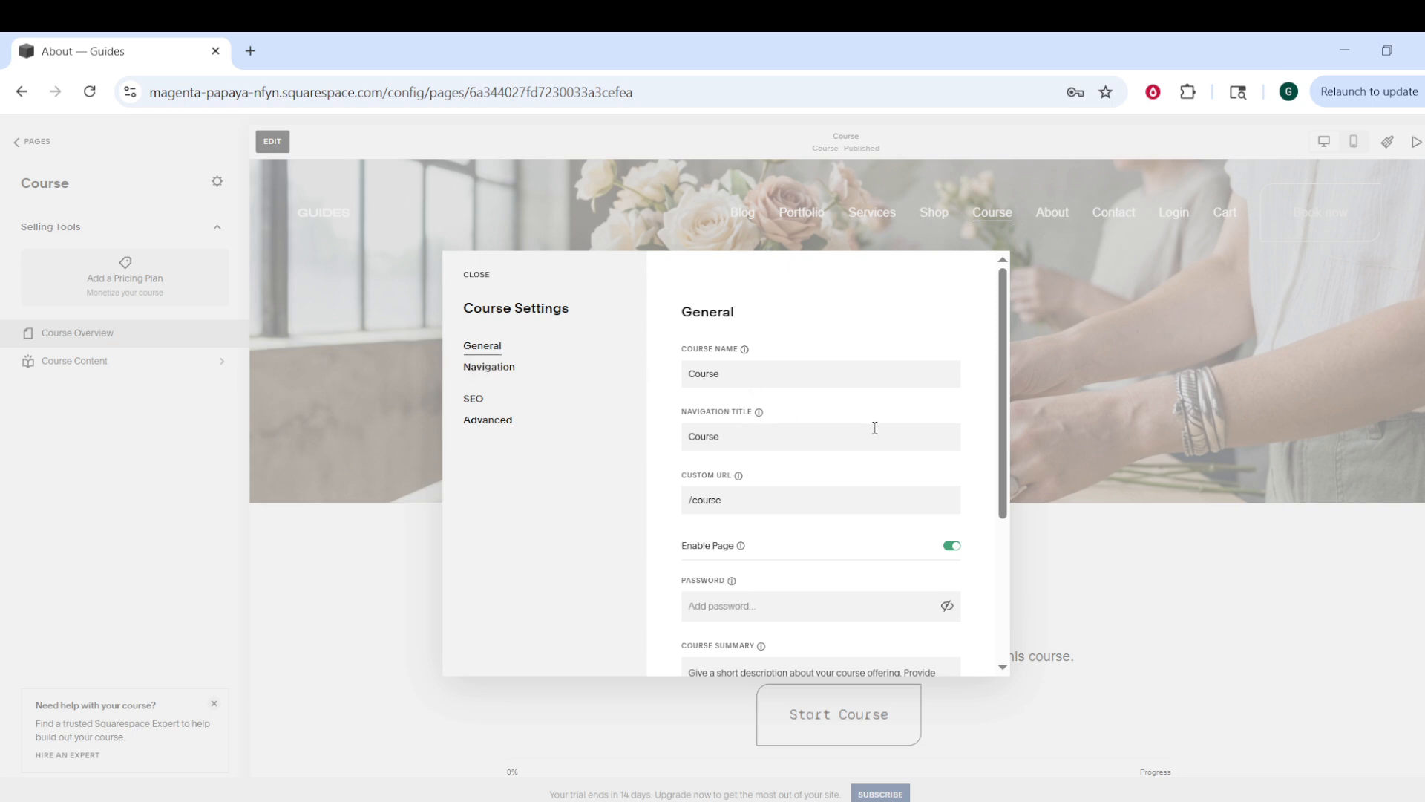
pyautogui.scroll(-1, 760, 414)
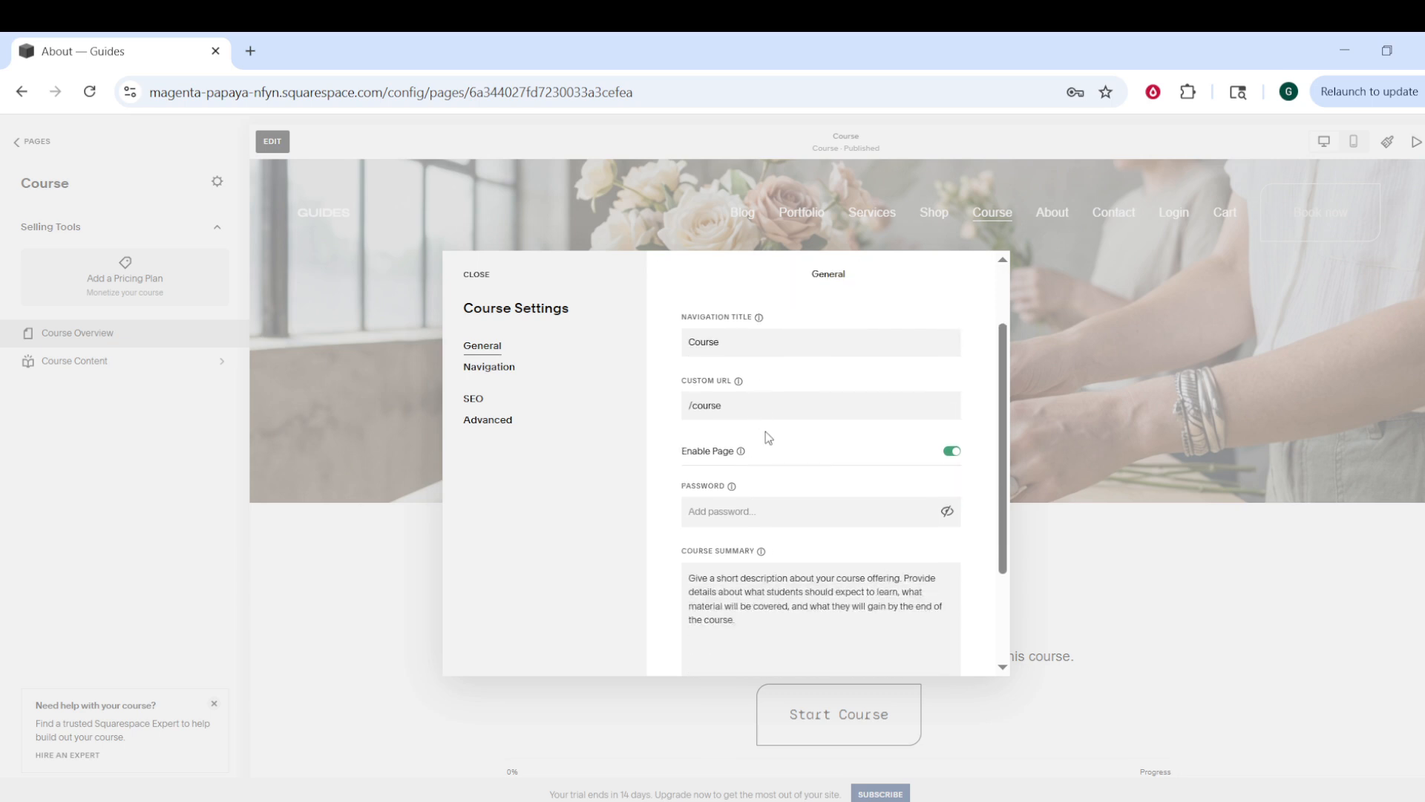
pyautogui.scroll(-1, 765, 432)
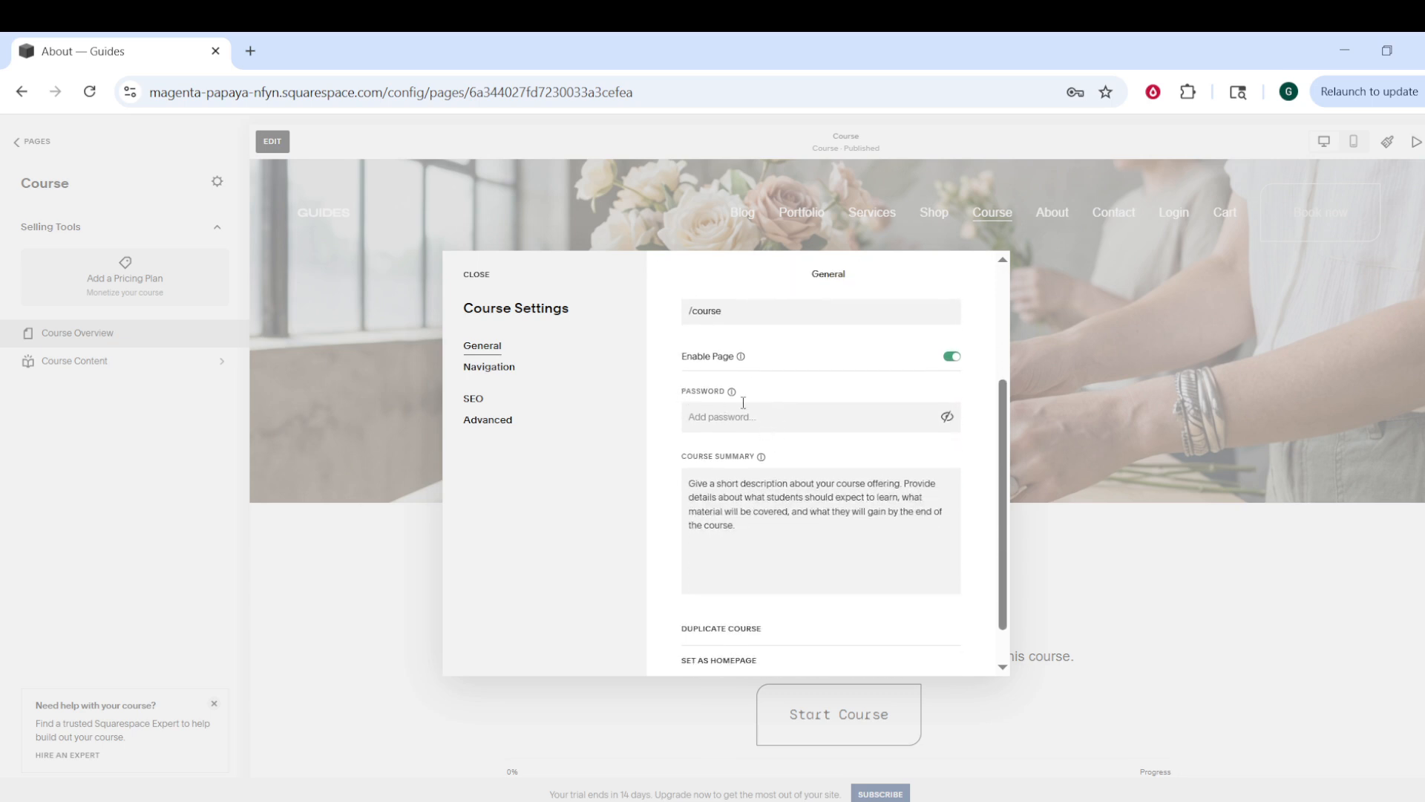
pyautogui.scroll(1, 743, 402)
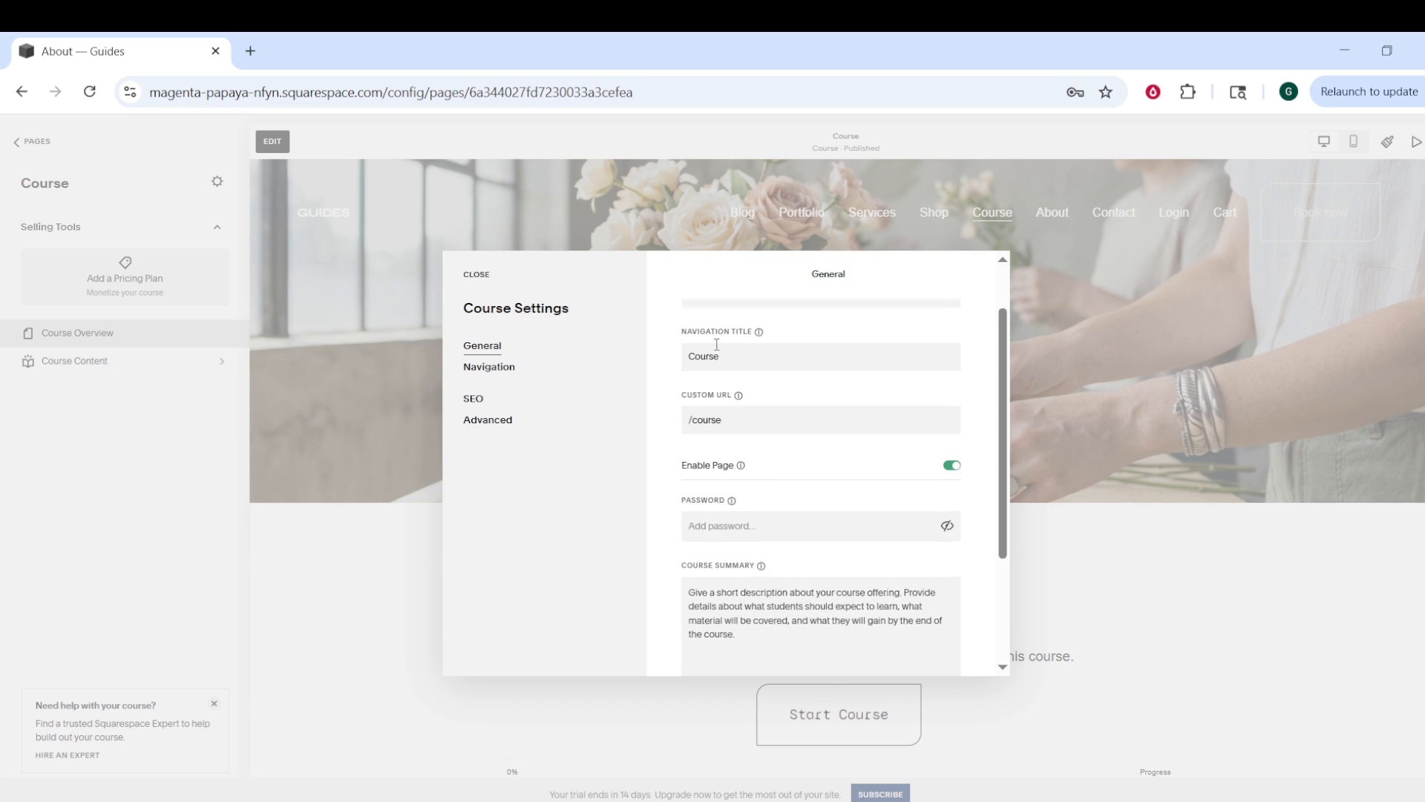
pyautogui.scroll(1, 720, 343)
pyautogui.scroll(-2, 714, 472)
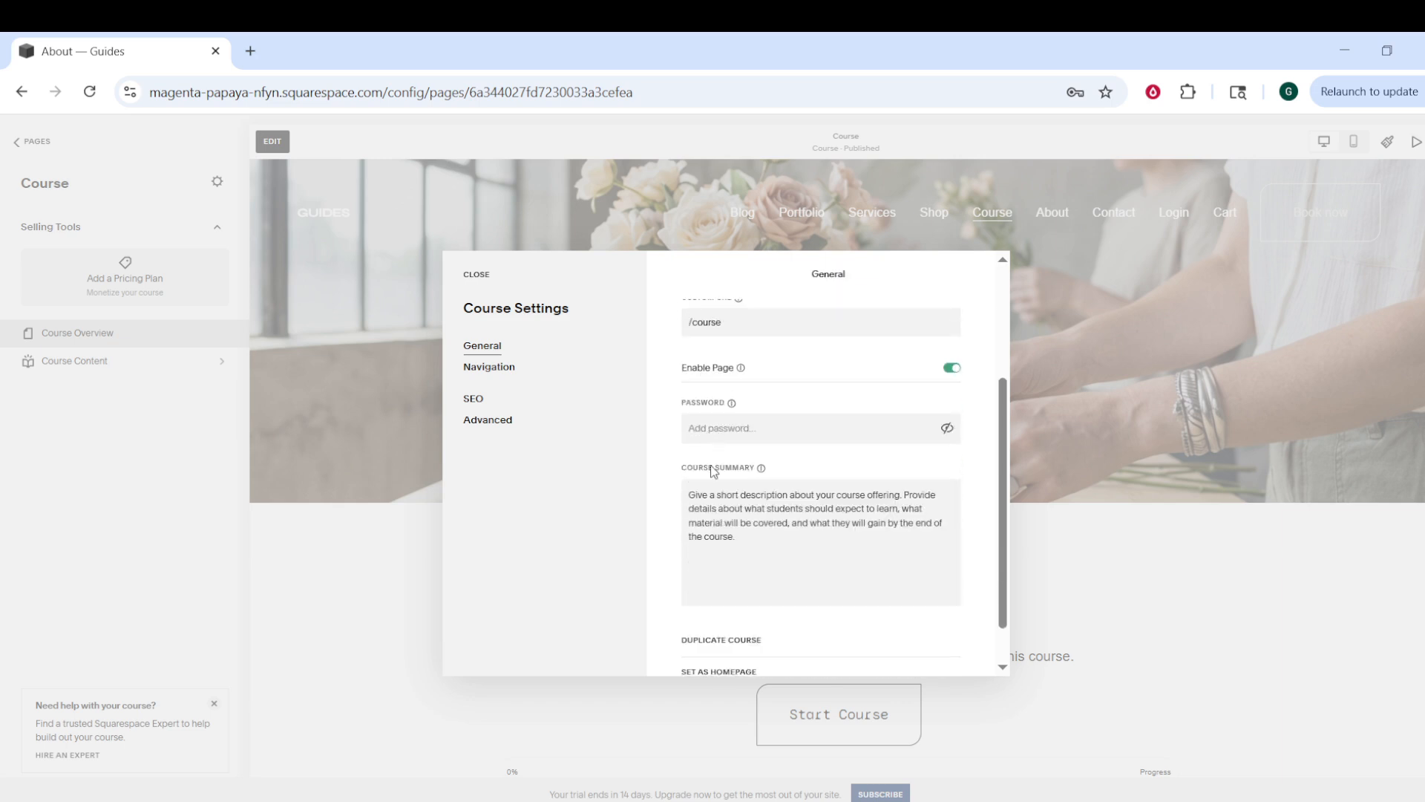
# Step: Enter the course access password in the Course Settings General password field
pyautogui.click(739, 420)
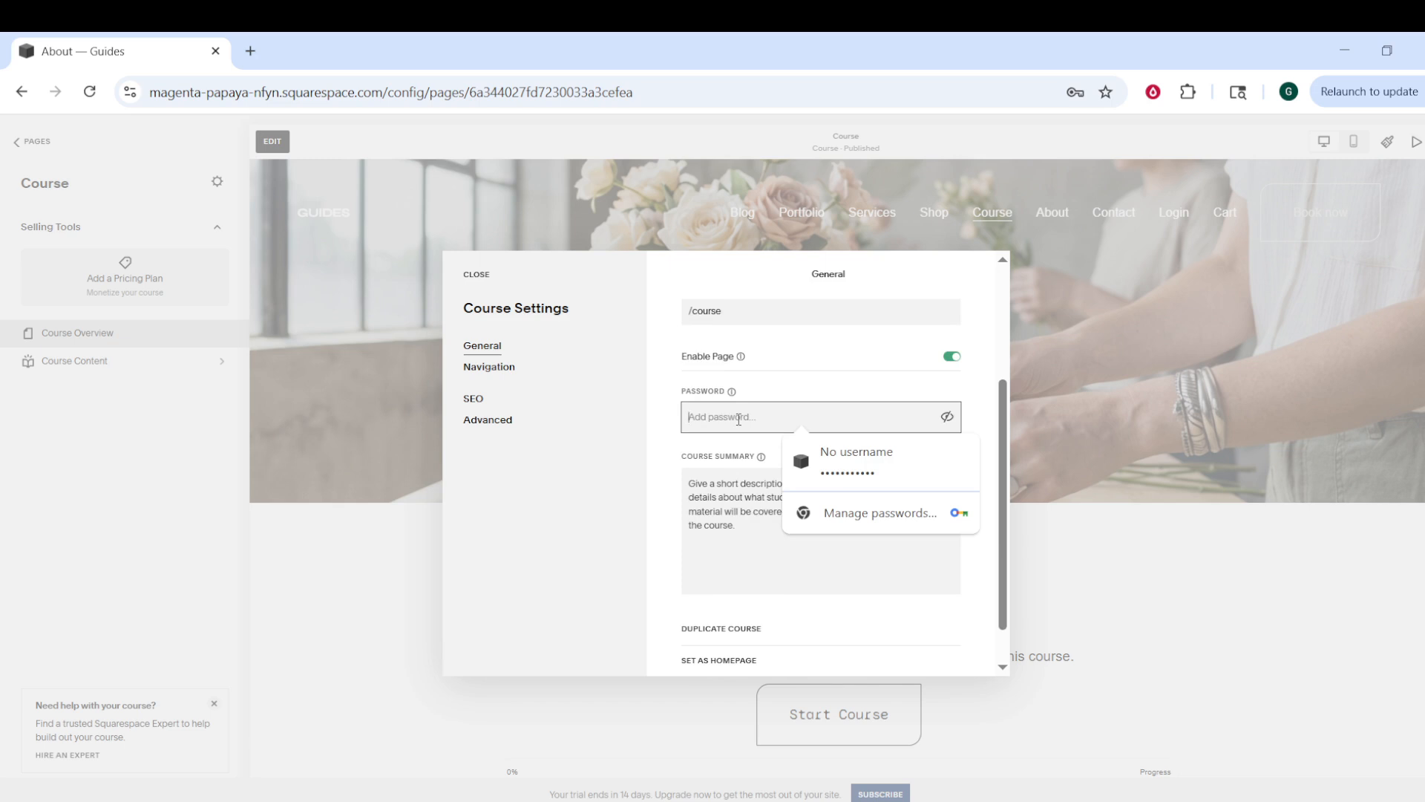
pyautogui.write('p')
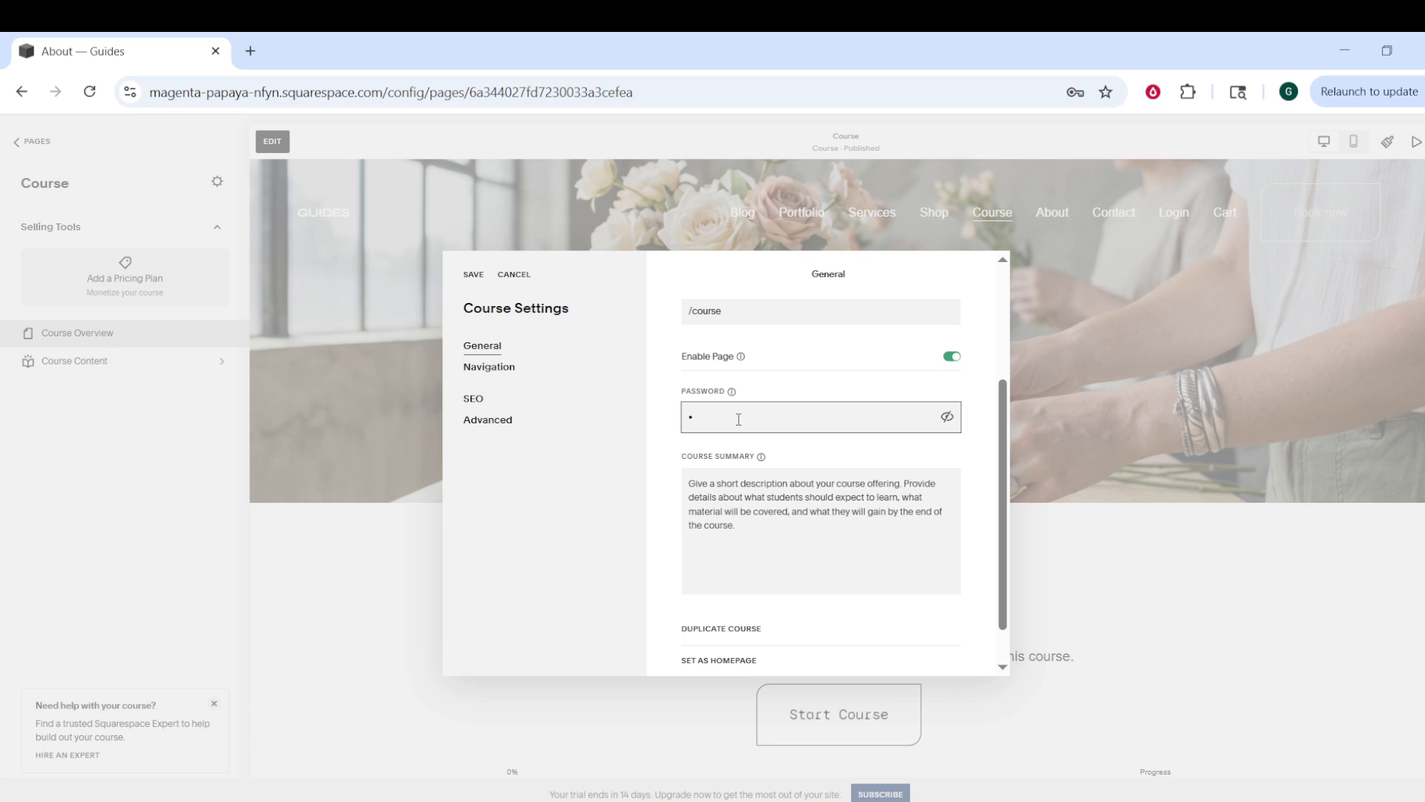
pyautogui.press('BackSpace')
pyautogui.write('pass')
pyautogui.press('BackSpace')
pyautogui.press('BackSpace')
pyautogui.press('BackSpace')
pyautogui.write('pa')
pyautogui.scroll(-1, 769, 545)
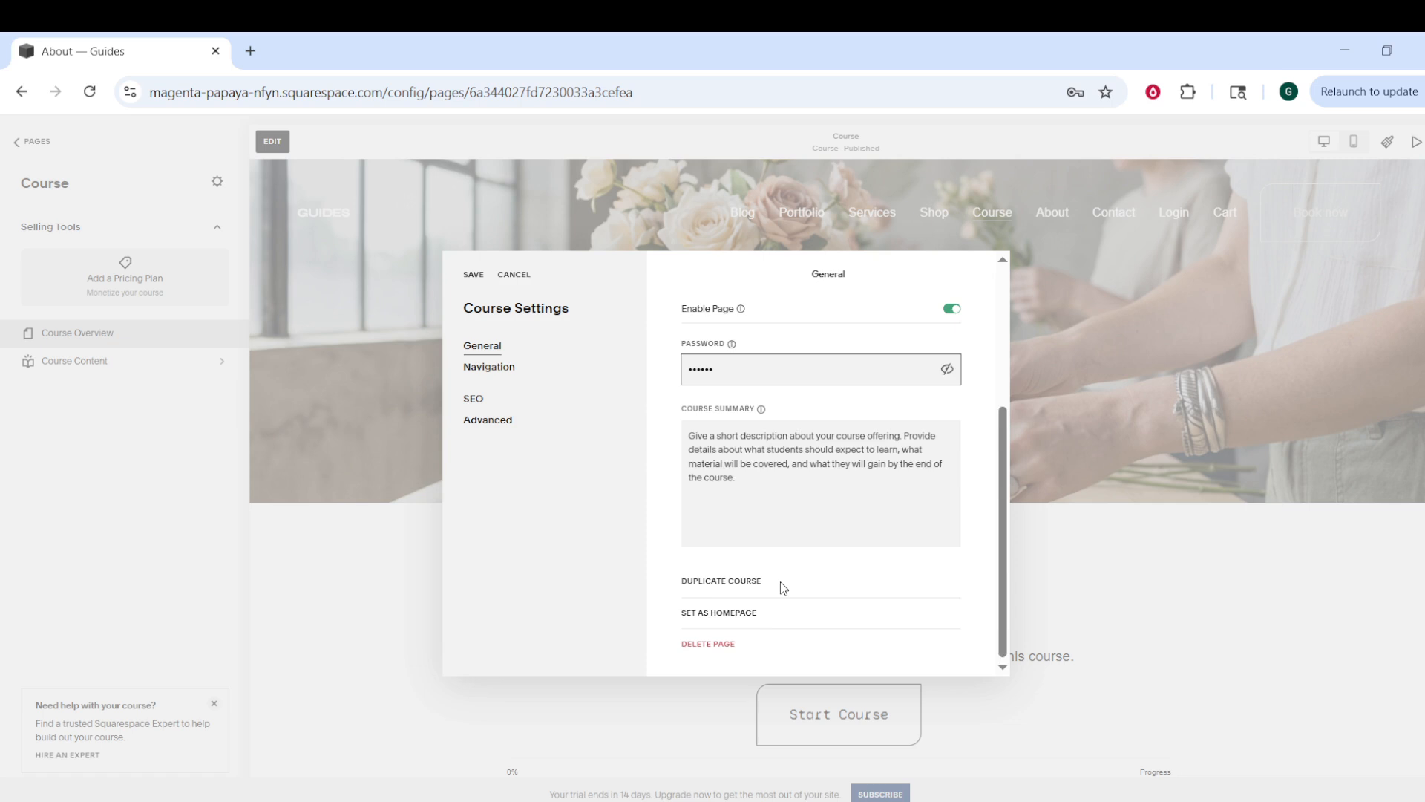
pyautogui.scroll(3, 781, 581)
pyautogui.scroll(1, 781, 581)
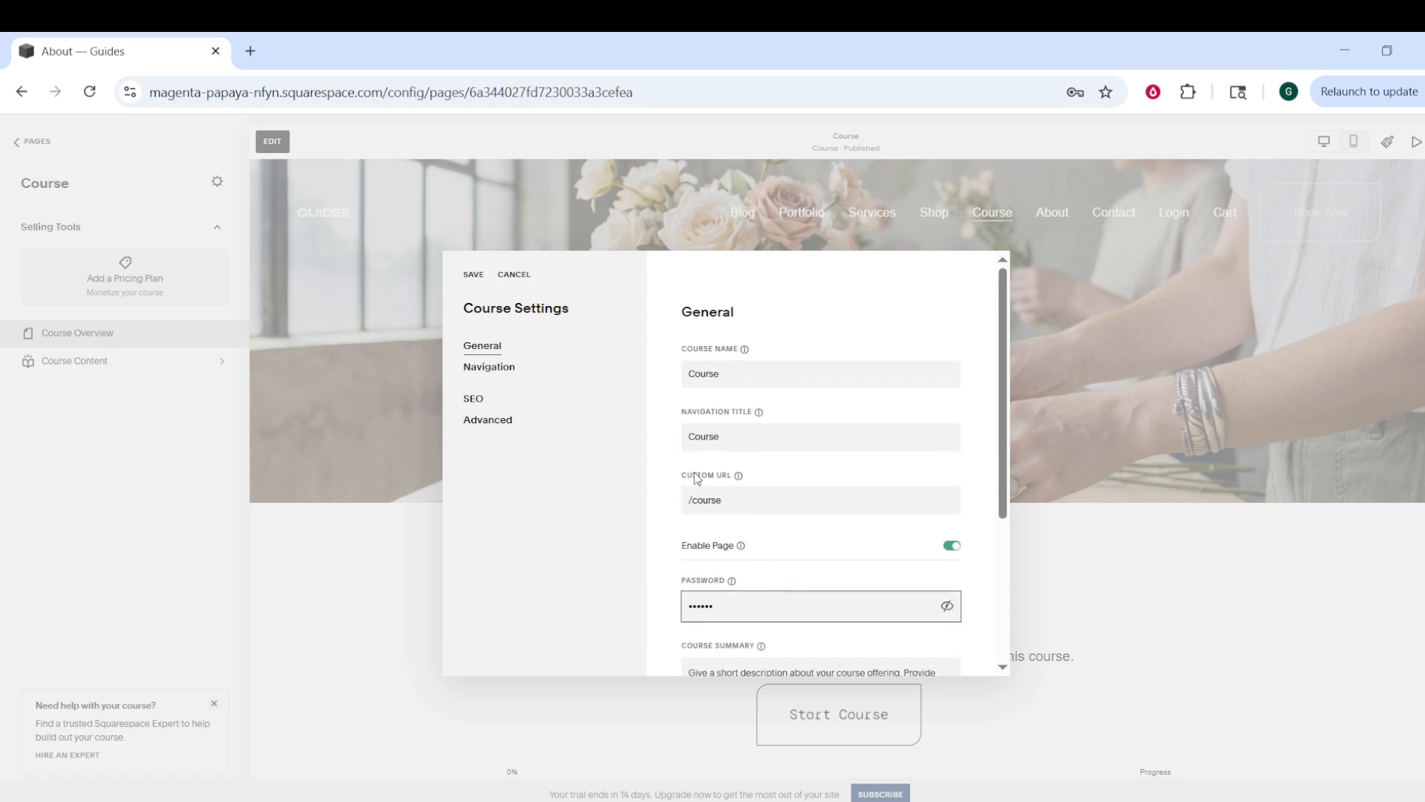
# Step: Save the Course Settings with the new password and let Chrome store the password
pyautogui.click(476, 279)
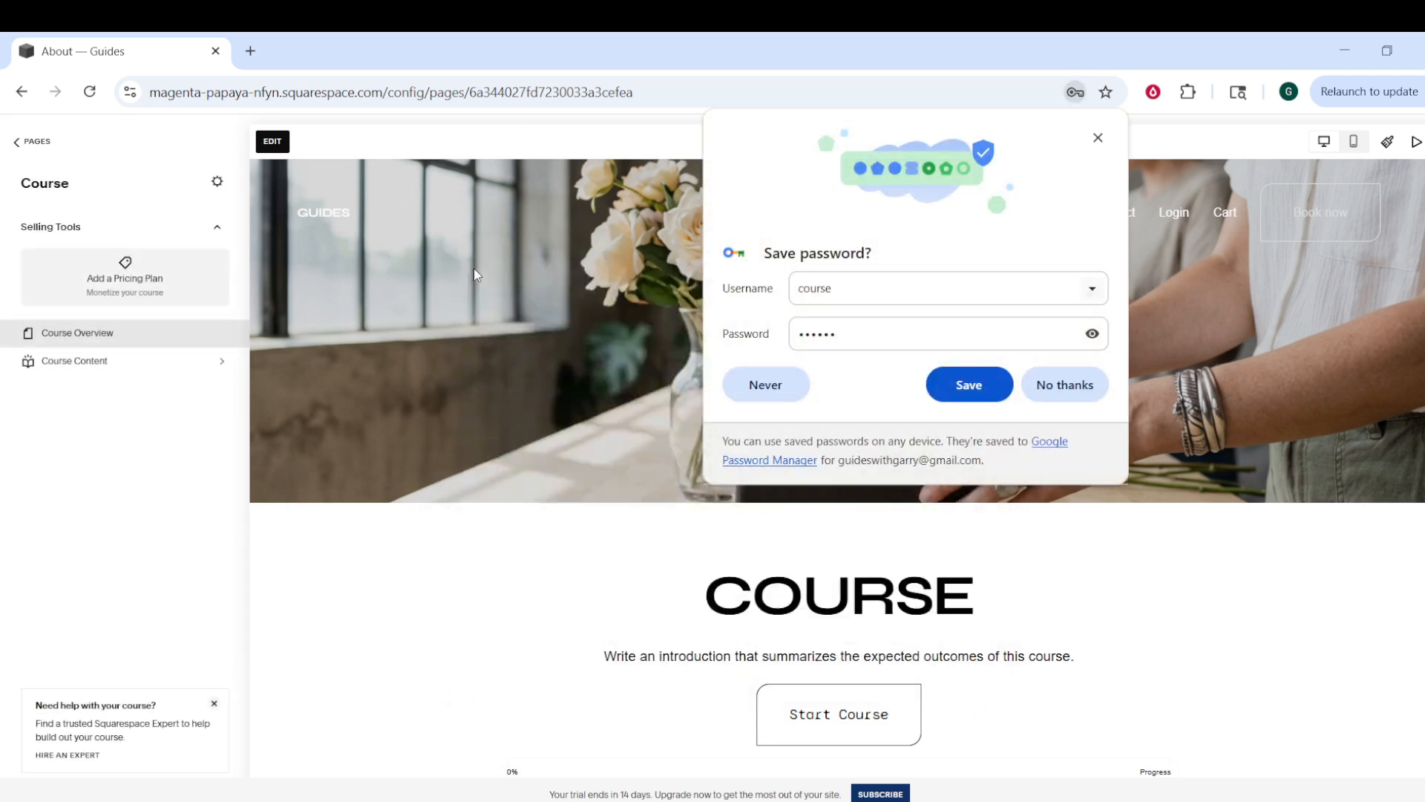
pyautogui.click(975, 396)
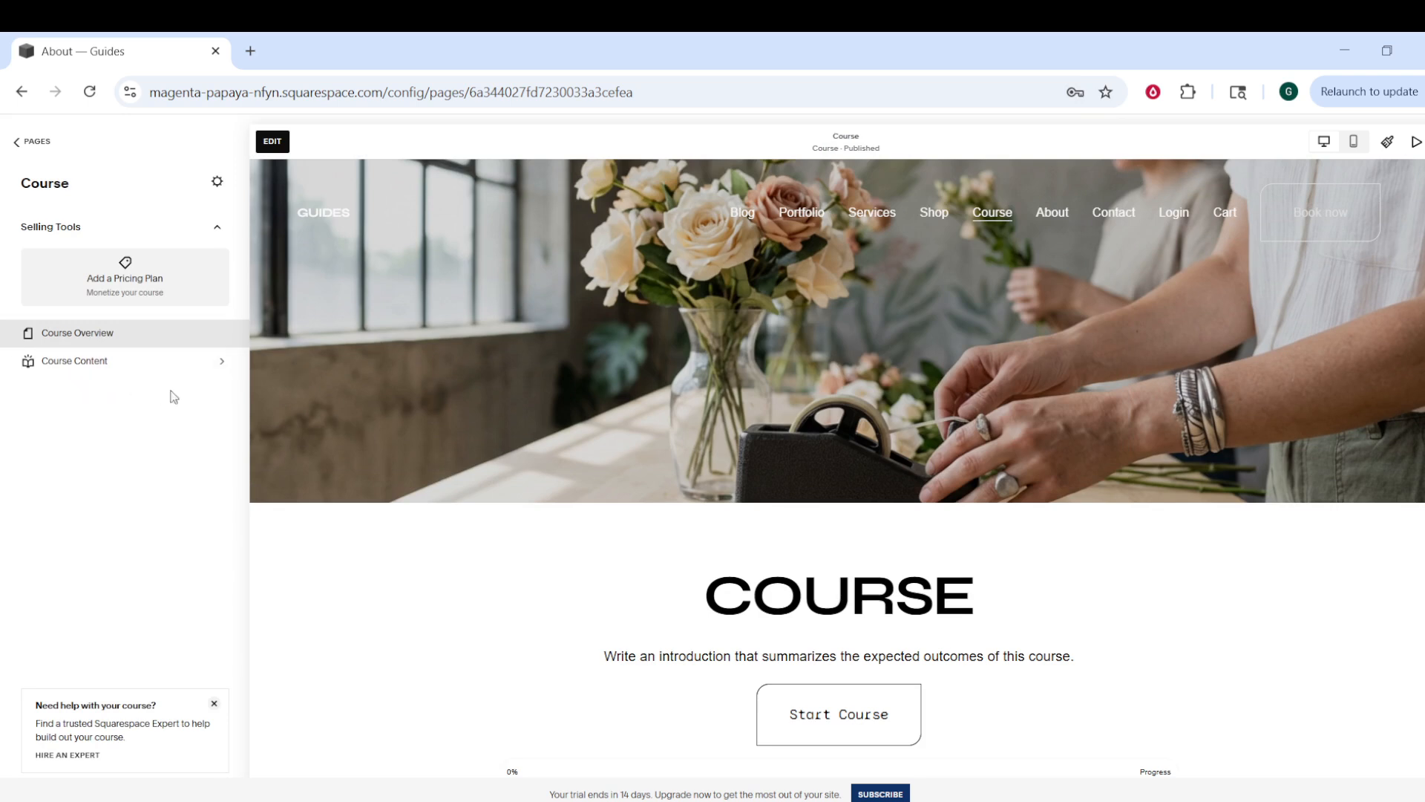
pyautogui.scroll(-5, 889, 497)
pyautogui.scroll(-8, 1050, 538)
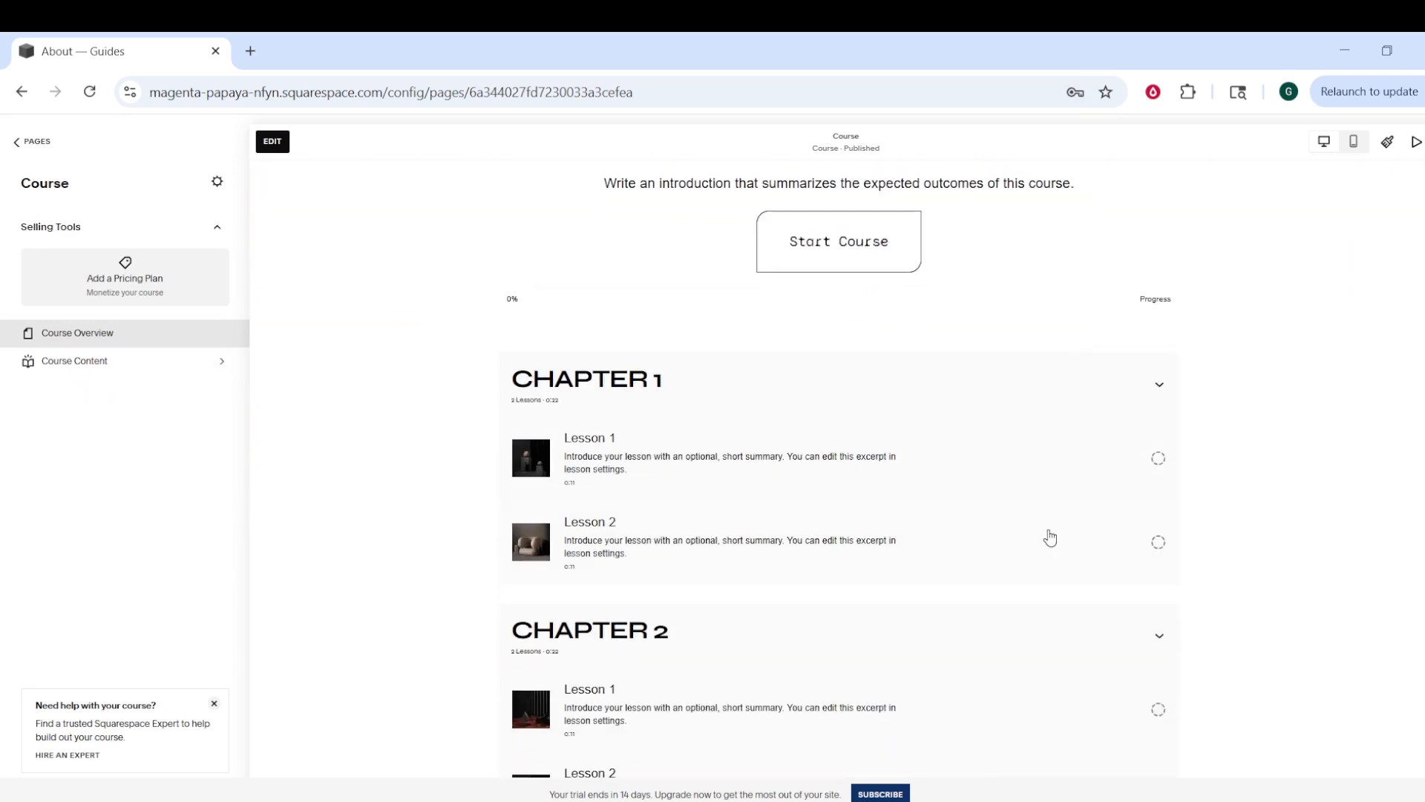
pyautogui.scroll(-3, 1123, 538)
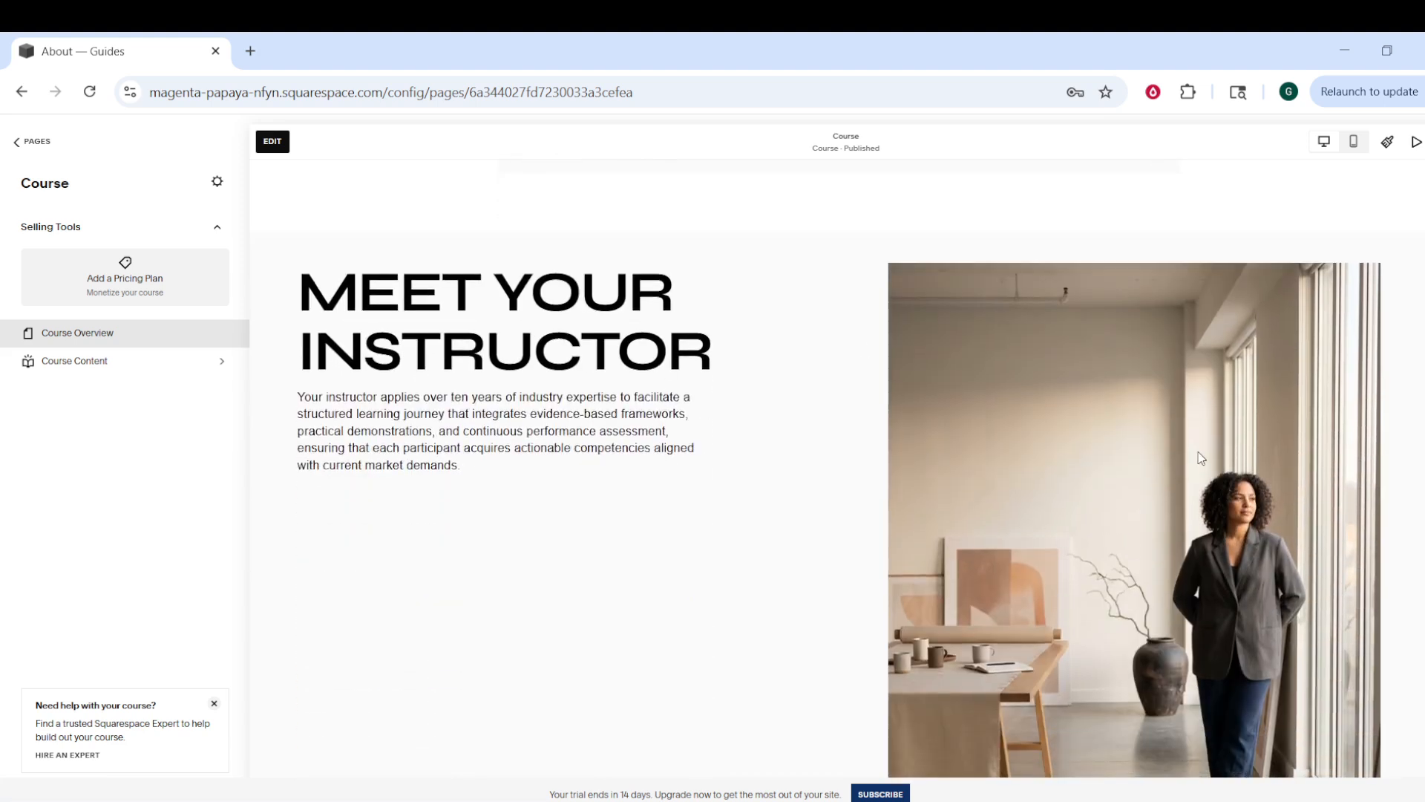
pyautogui.scroll(-3, 1186, 514)
pyautogui.scroll(1, 1187, 513)
pyautogui.scroll(8, 1187, 513)
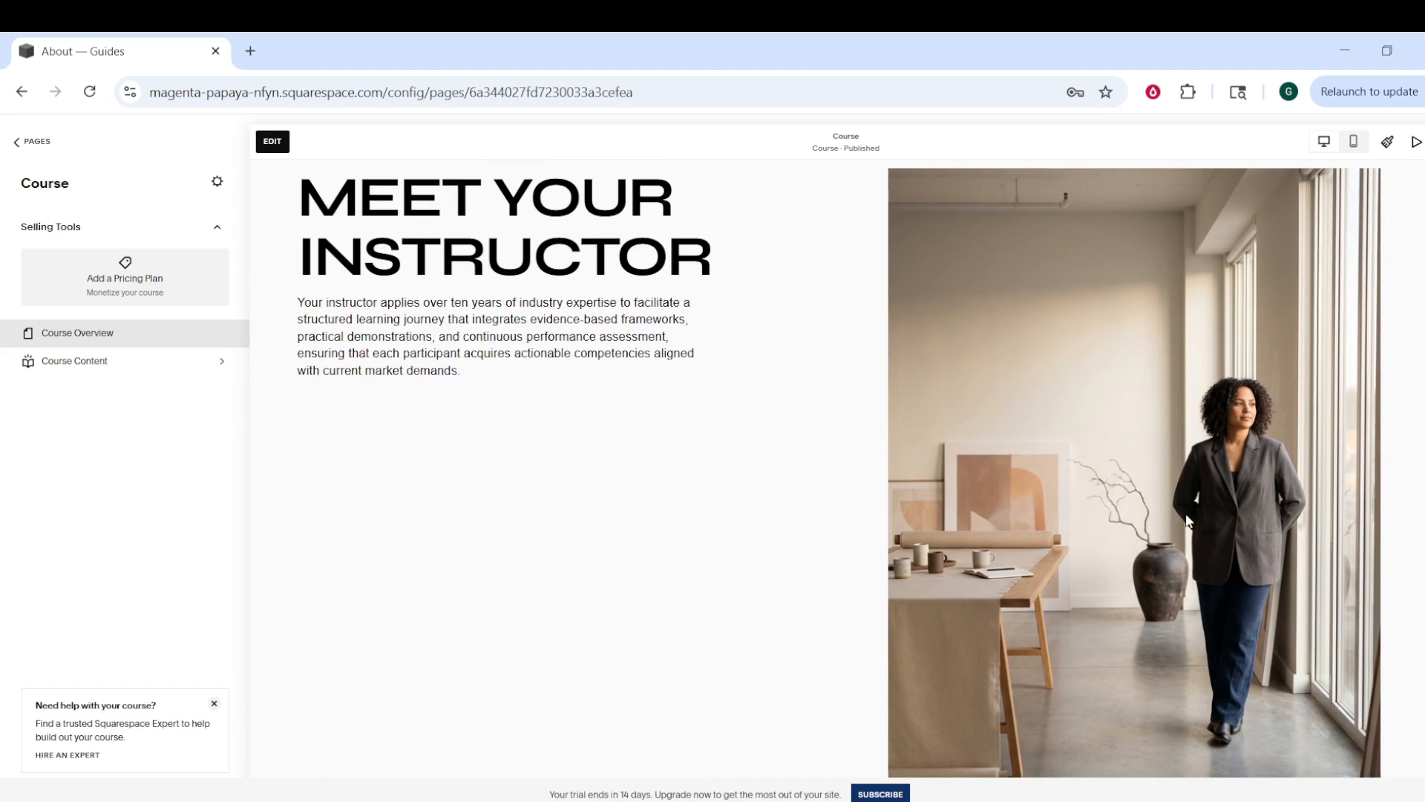
pyautogui.scroll(4, 1187, 520)
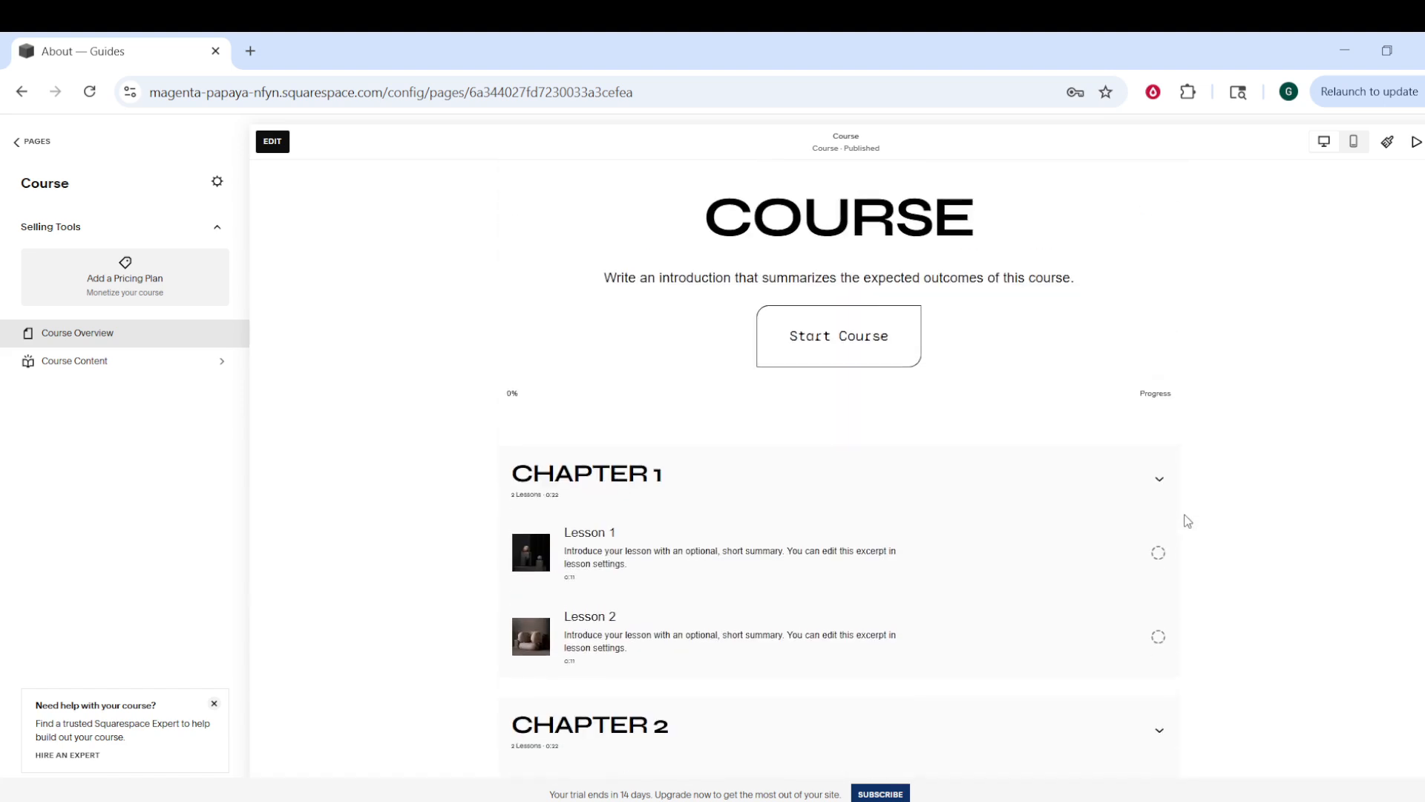